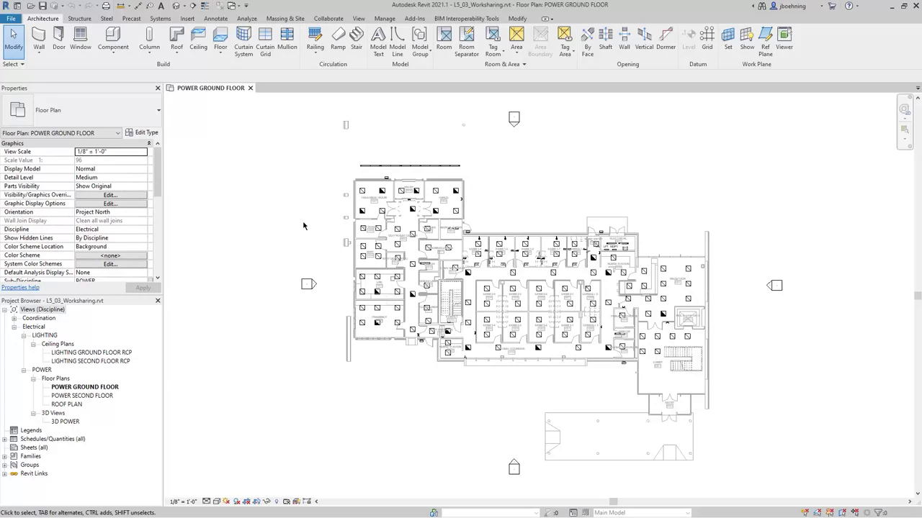
Start enabling worksharing on the POWER GROUND FLOOR model from the Collaborate tools
left_click(327, 19)
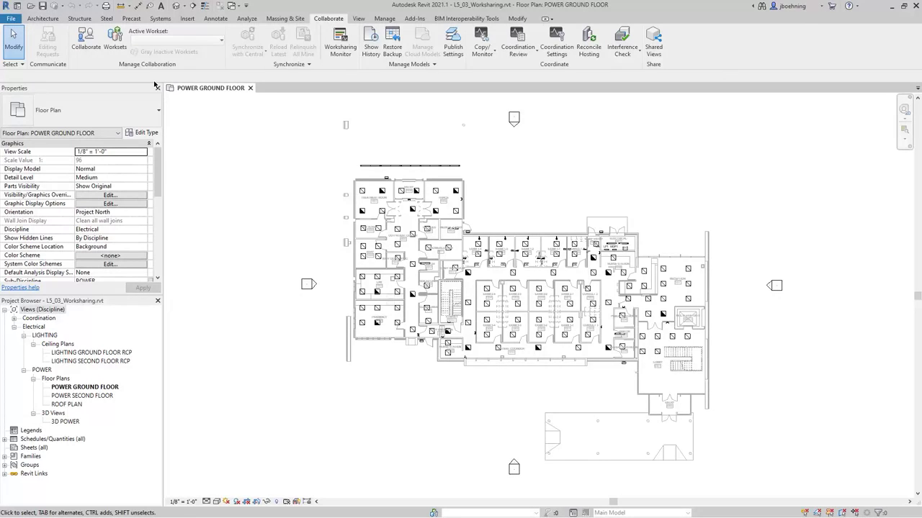
left_click(87, 50)
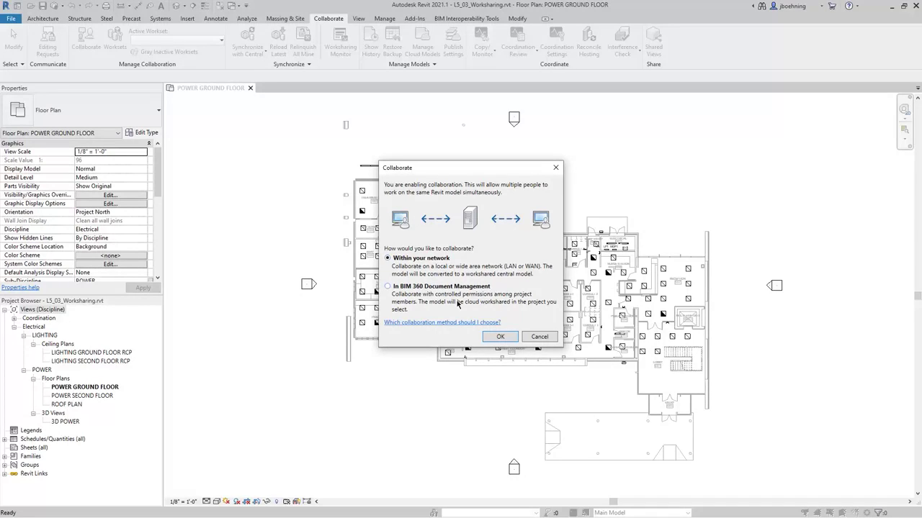
Confirm collaborating Within your network so Workset1 becomes the active workset
left_click(498, 337)
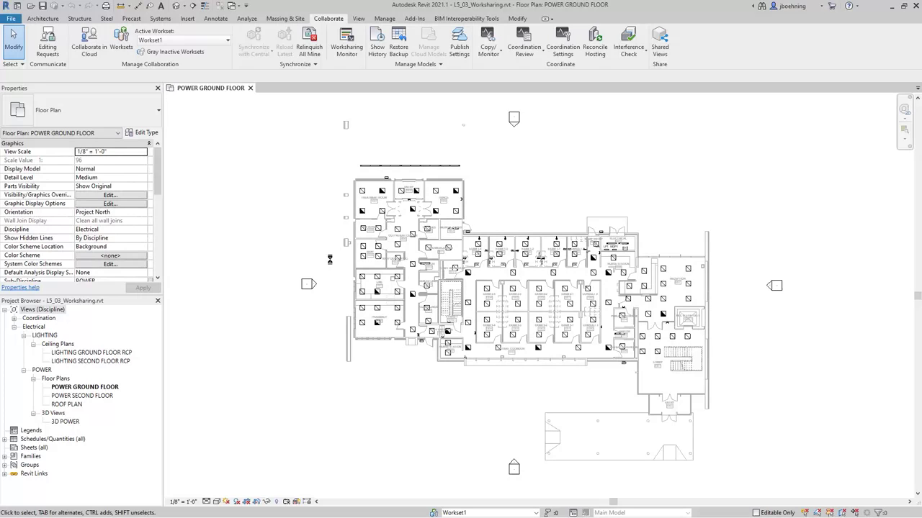
Review the worksets list and check the Treatment Room light fixture's Workset value (Workset1)
left_click(123, 47)
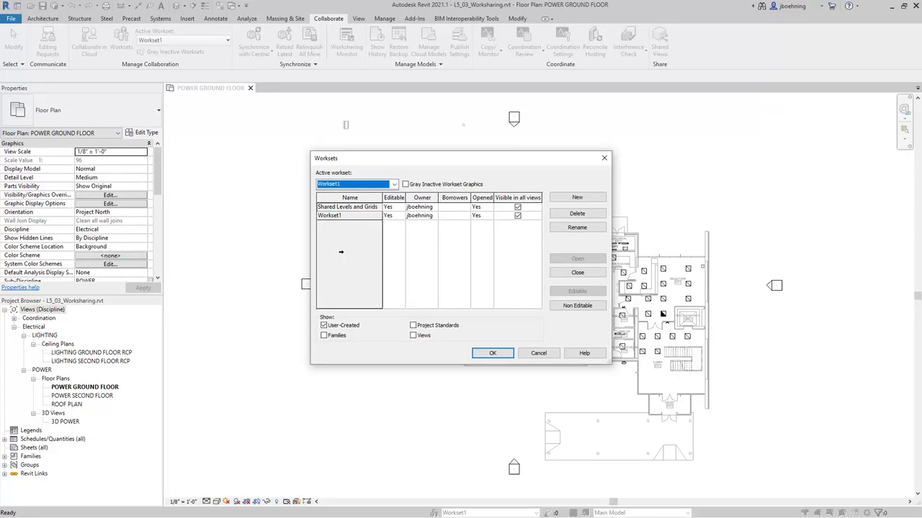
left_click(479, 353)
scroll(360, 192, "up", 3)
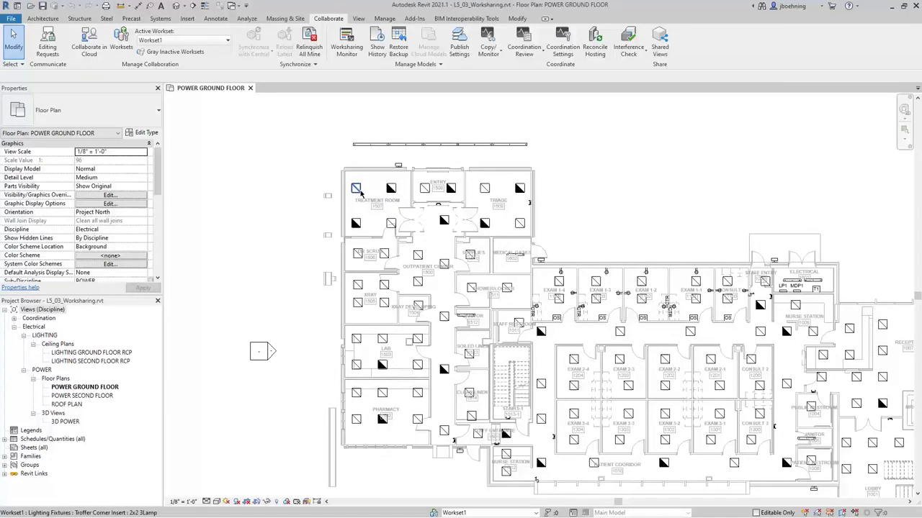
left_click(361, 192)
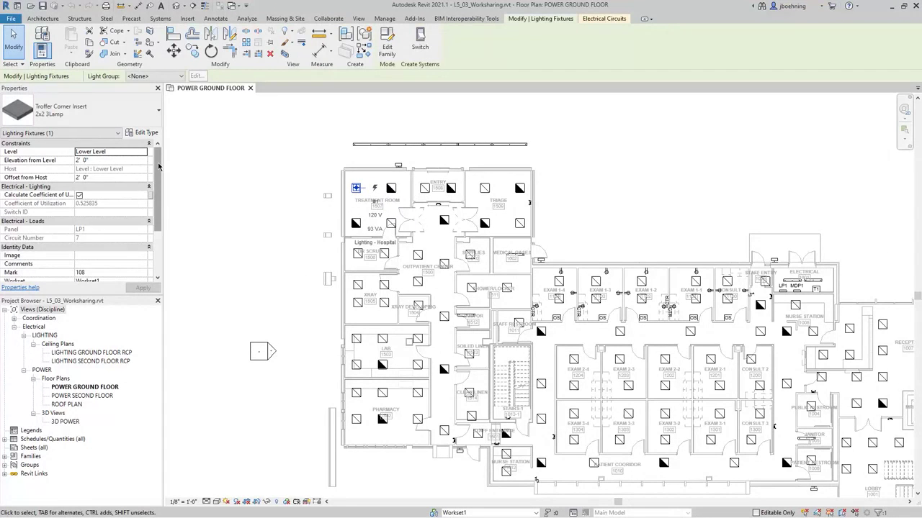
scroll(156, 191, "down", 2)
left_click_drag(155, 191, 153, 226)
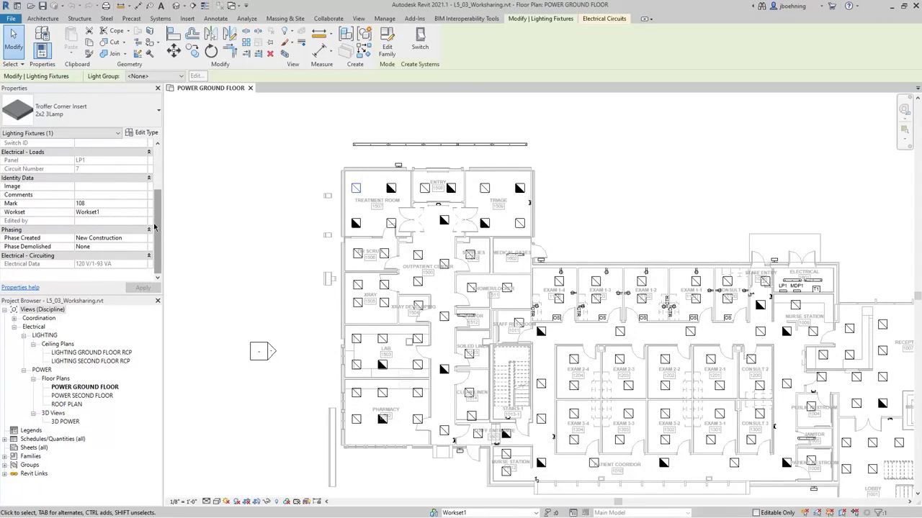
left_click(119, 213)
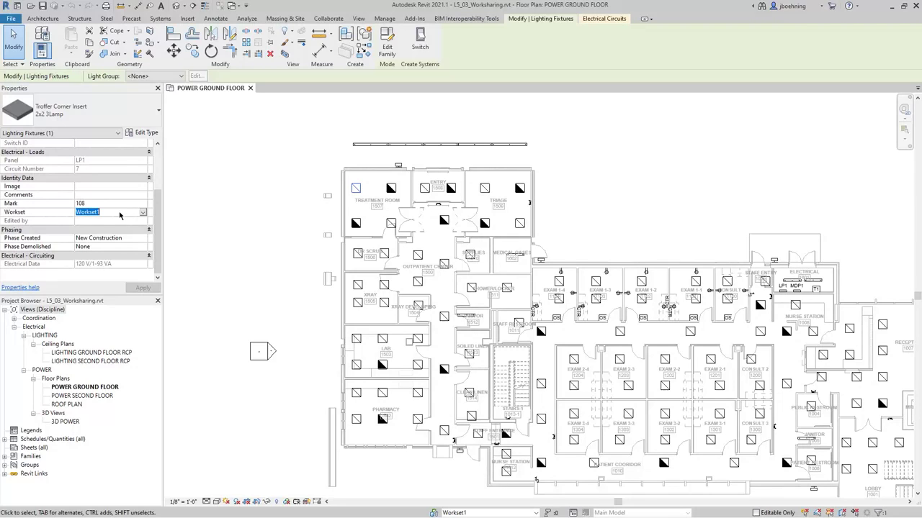
left_click(244, 229)
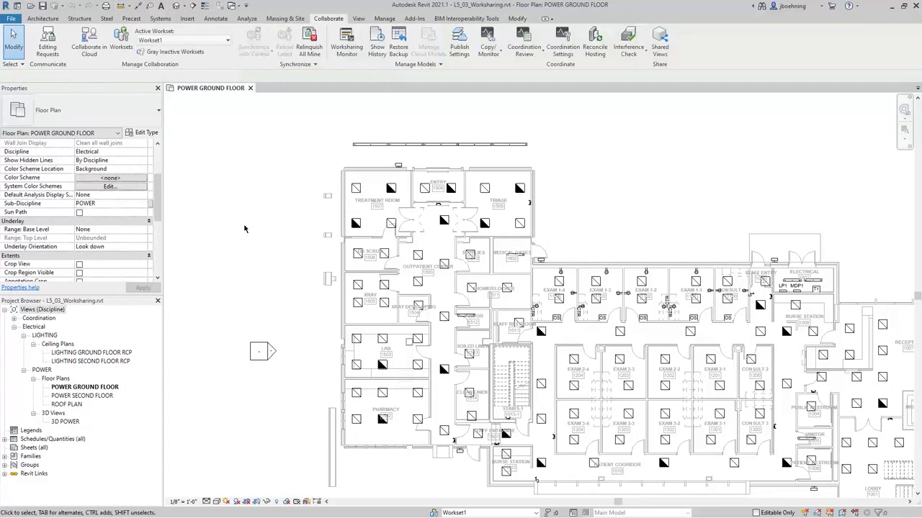
Save the project as the central model, confirming Yes, then zoom out
left_click(44, 7)
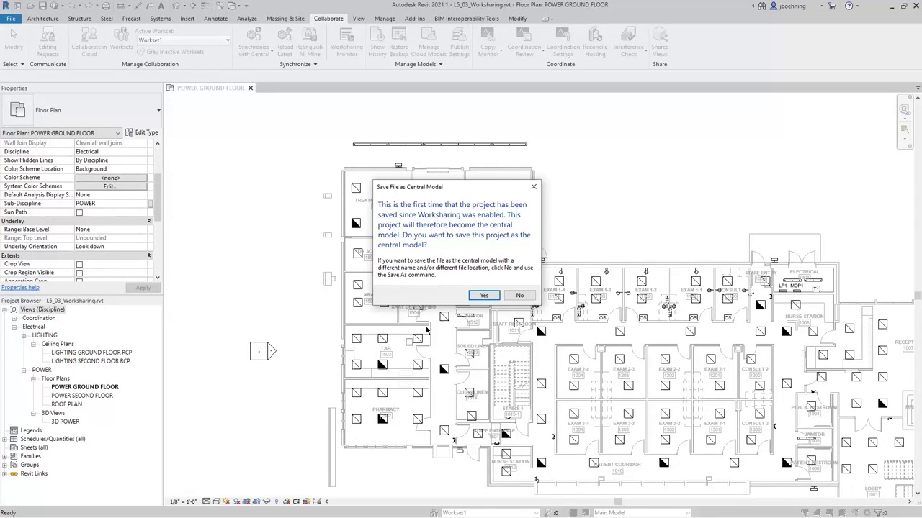
left_click(484, 296)
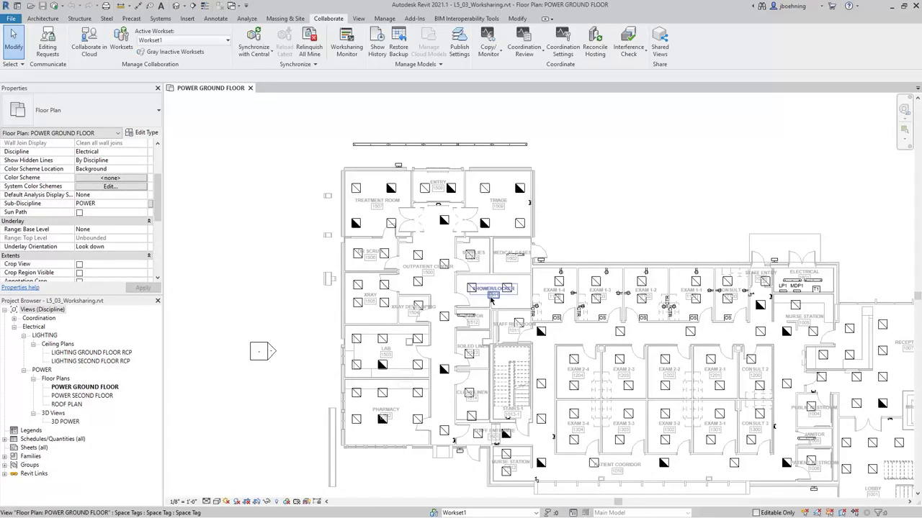
scroll(281, 273, "down", 1)
scroll(281, 274, "down", 1)
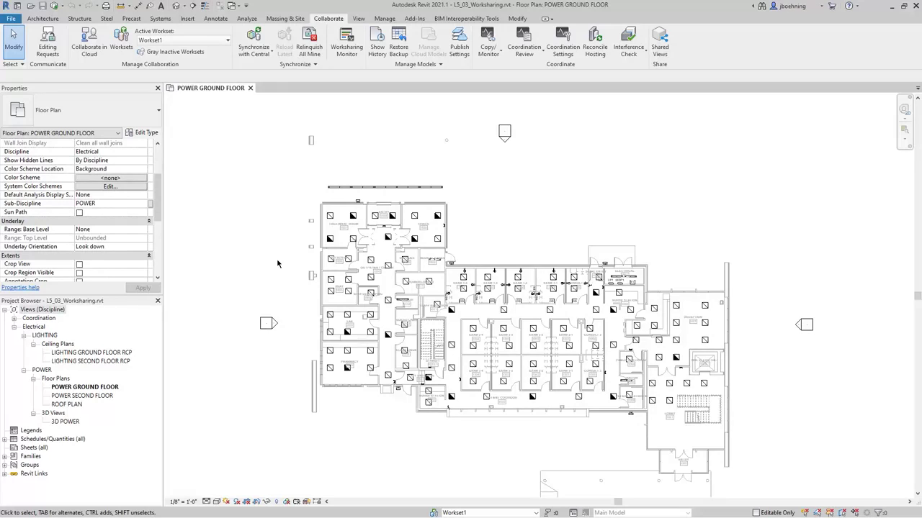
Close the central project and select L5_03_Worksharing.rvt to open, with Create New Local unchecked
left_click(17, 24)
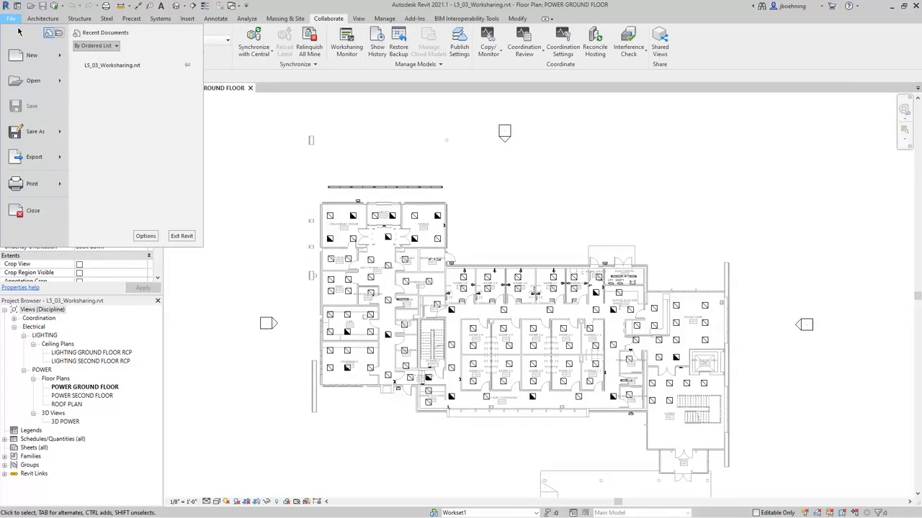
left_click(43, 209)
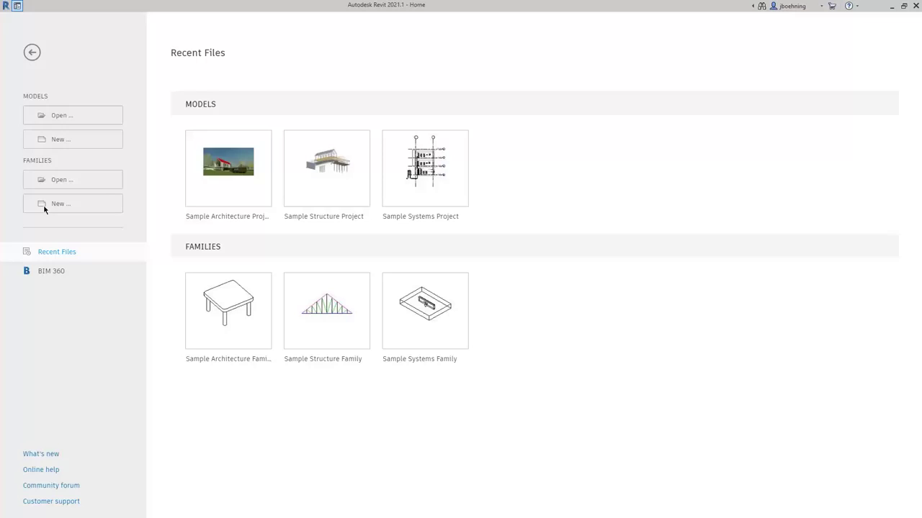
left_click(106, 118)
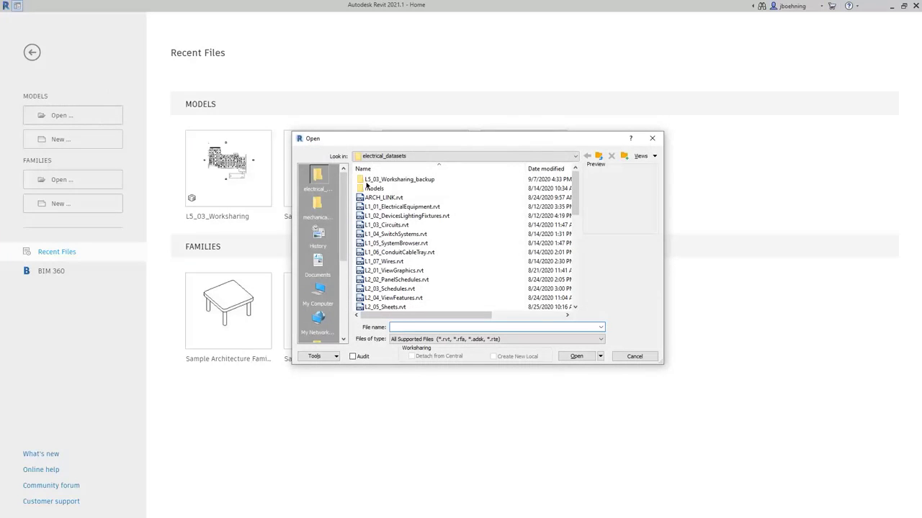
left_click_drag(575, 193, 579, 287)
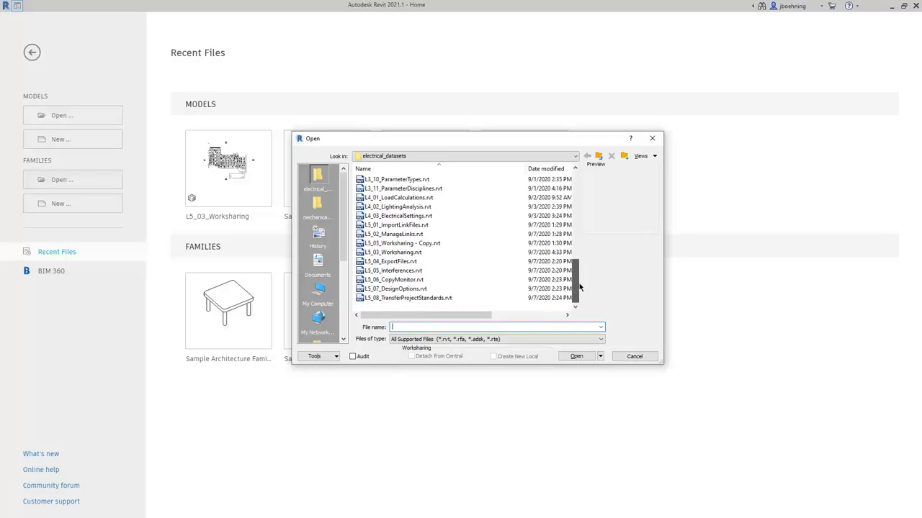
left_click(415, 253)
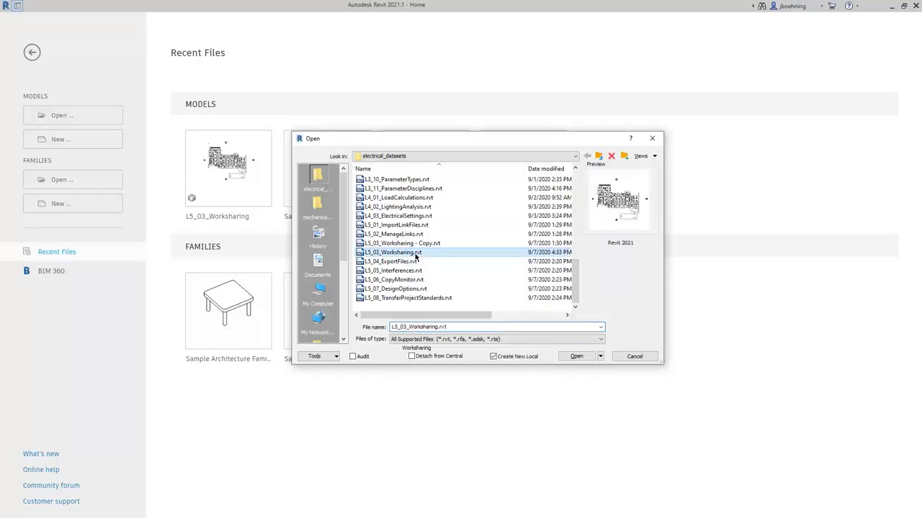
left_click(493, 356)
Open L5_03_Worksharing as a new local copy, leaving Detach from Central off
left_click(412, 356)
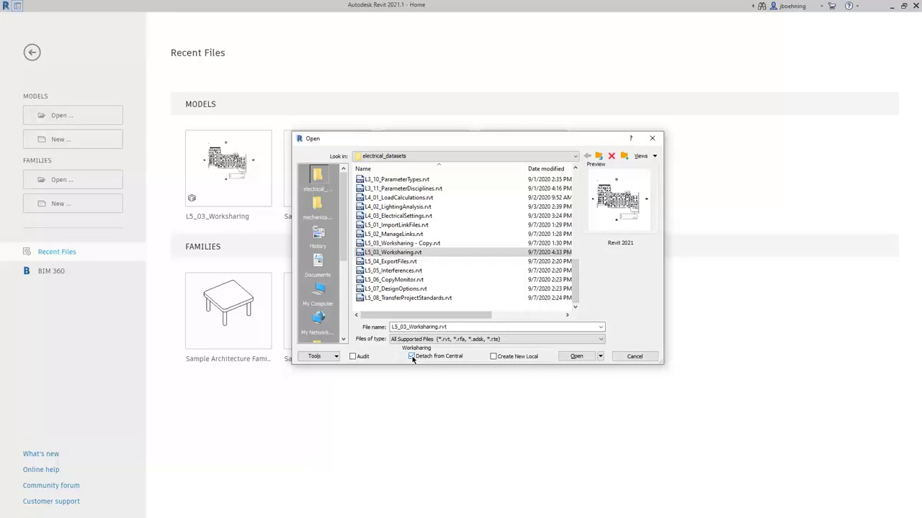
left_click(412, 356)
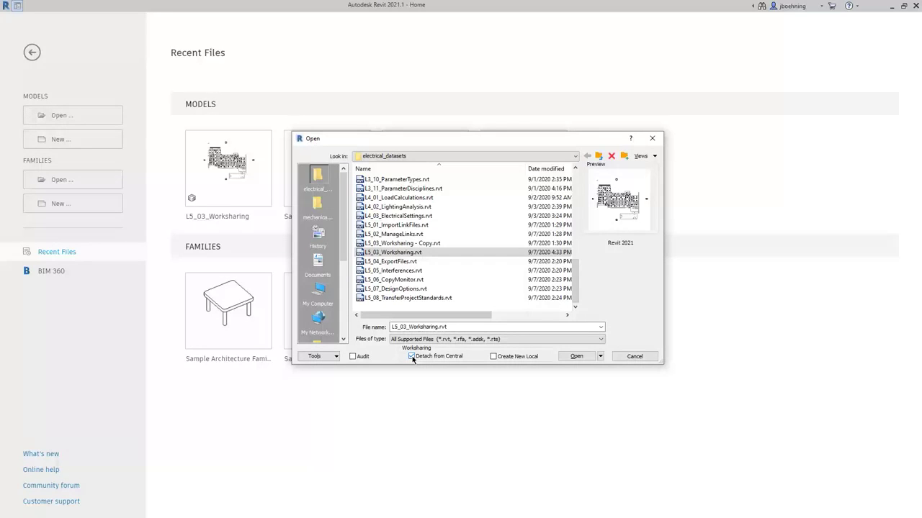
left_click(494, 357)
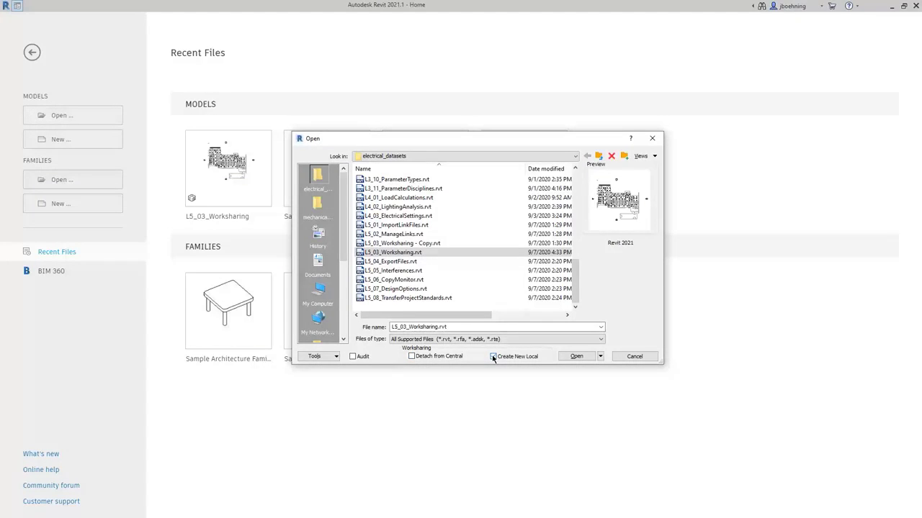
left_click(567, 358)
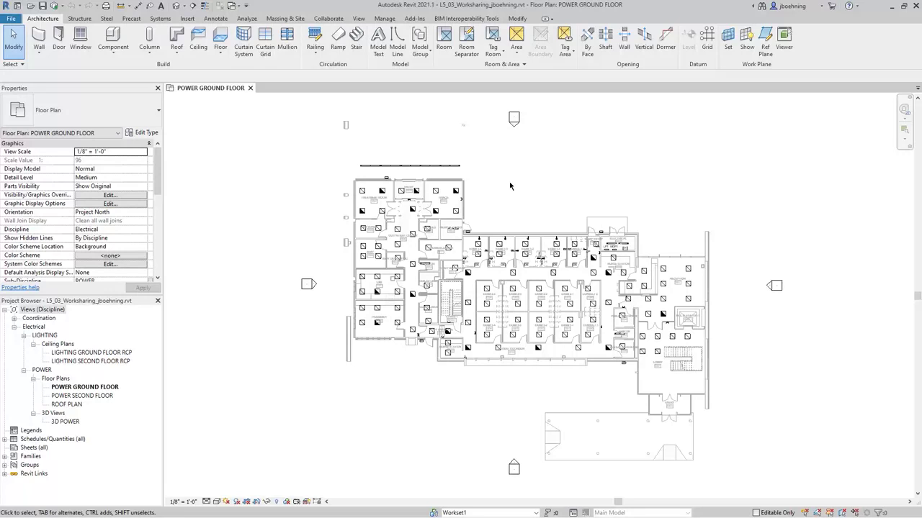
Turn Gray Inactive Worksets on to preview, then back off
left_click(329, 18)
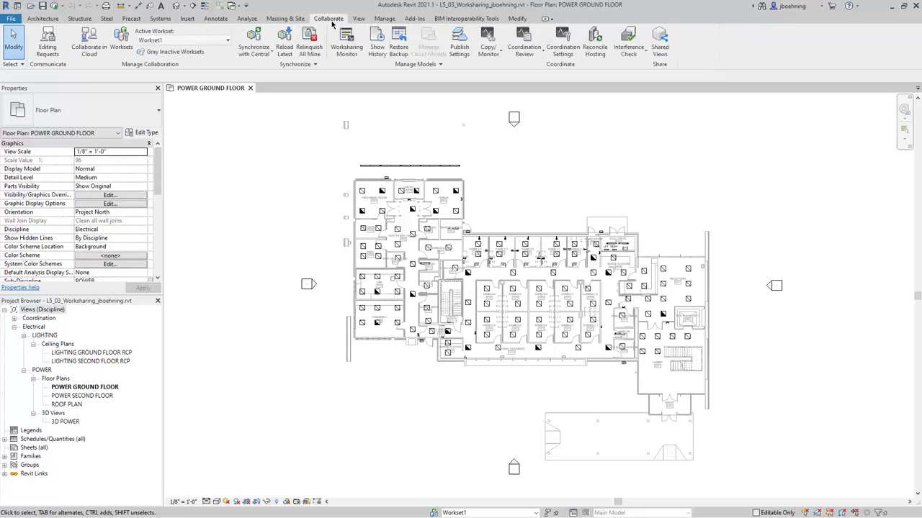
left_click(201, 54)
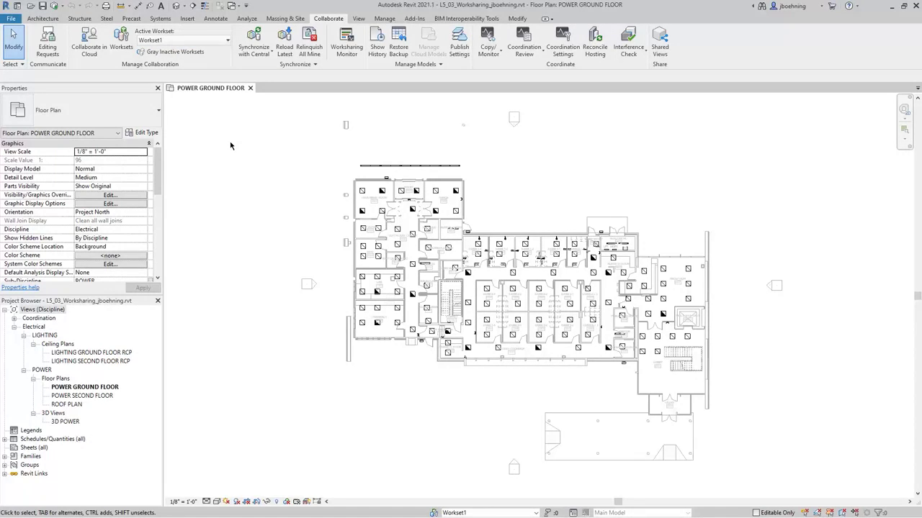
left_click(201, 56)
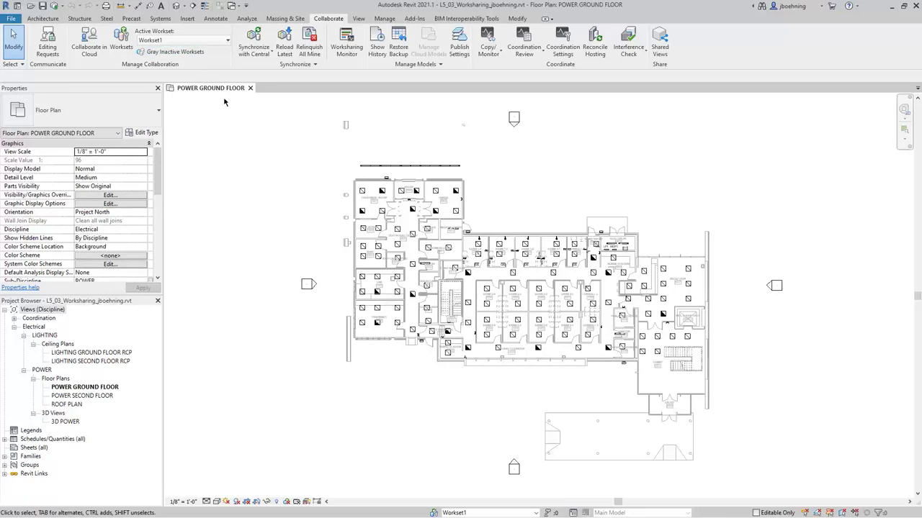
Synchronize the local file with central, releasing User-created Worksets afterwards
left_click(265, 54)
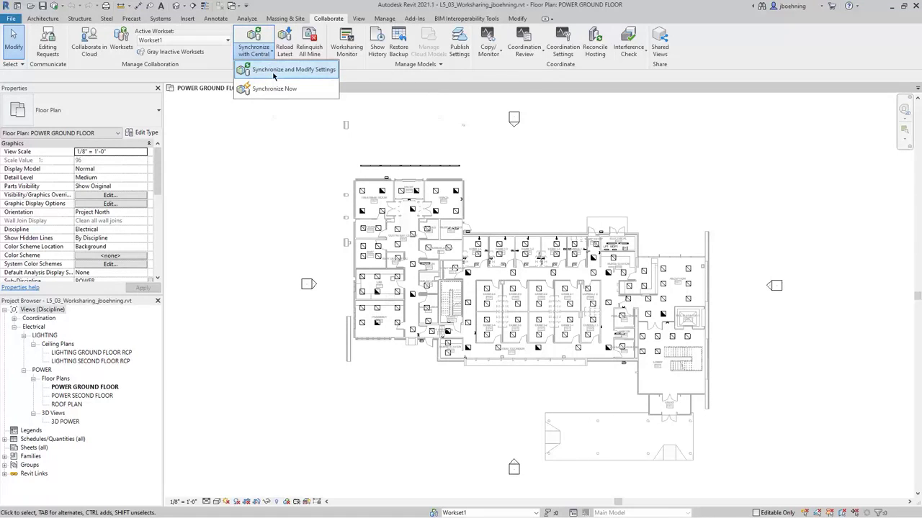
left_click(274, 73)
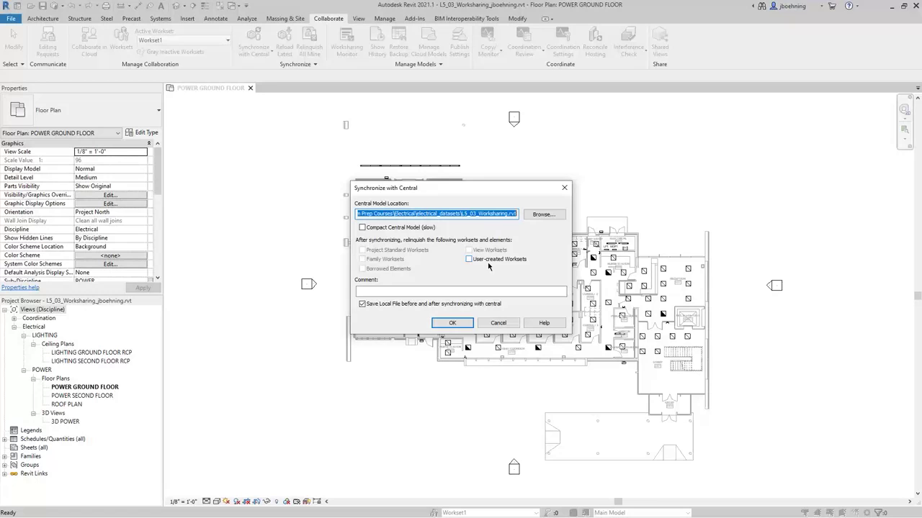
left_click(469, 259)
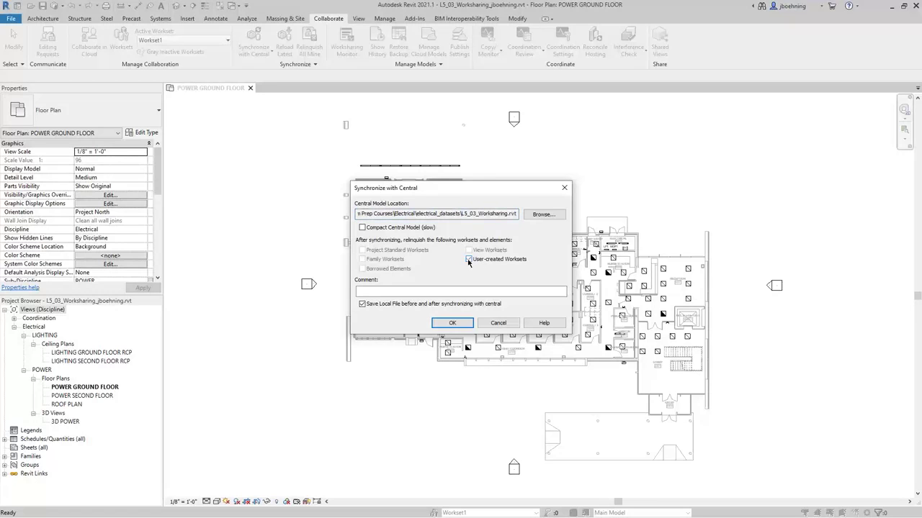
left_click(454, 324)
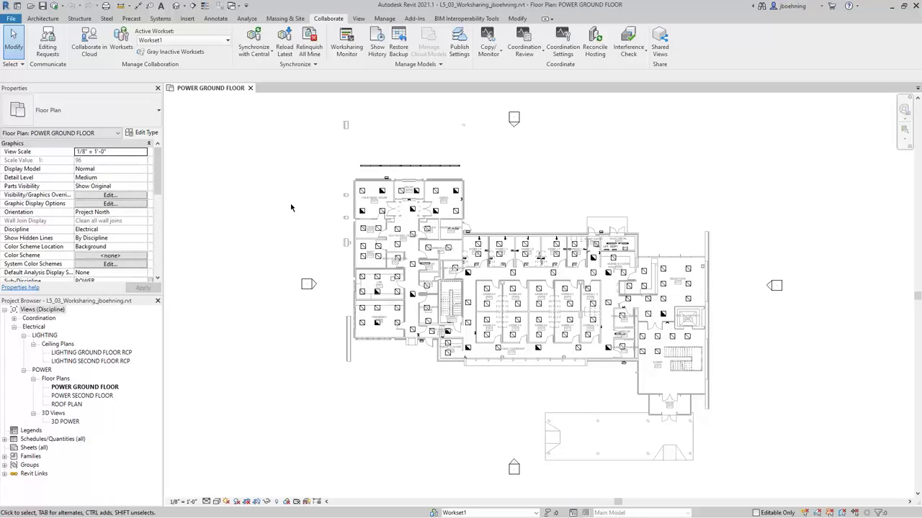
left_click(253, 40)
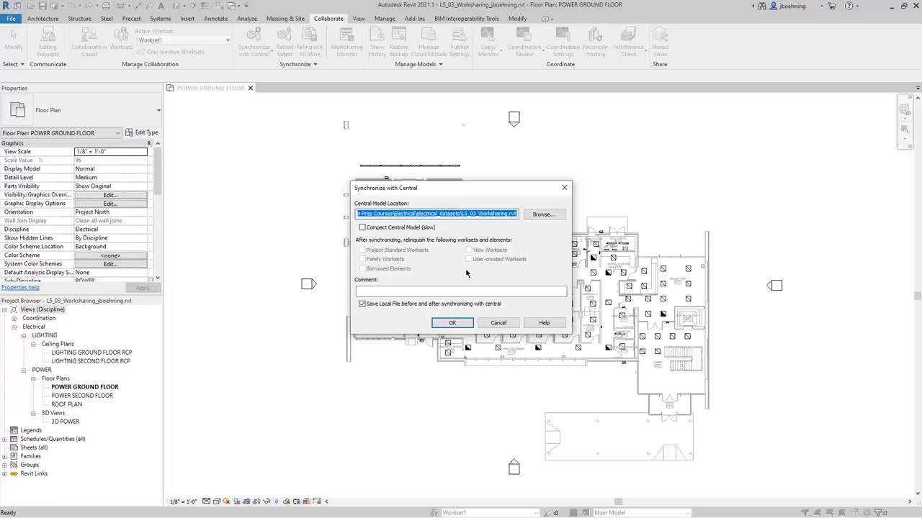
left_click(497, 324)
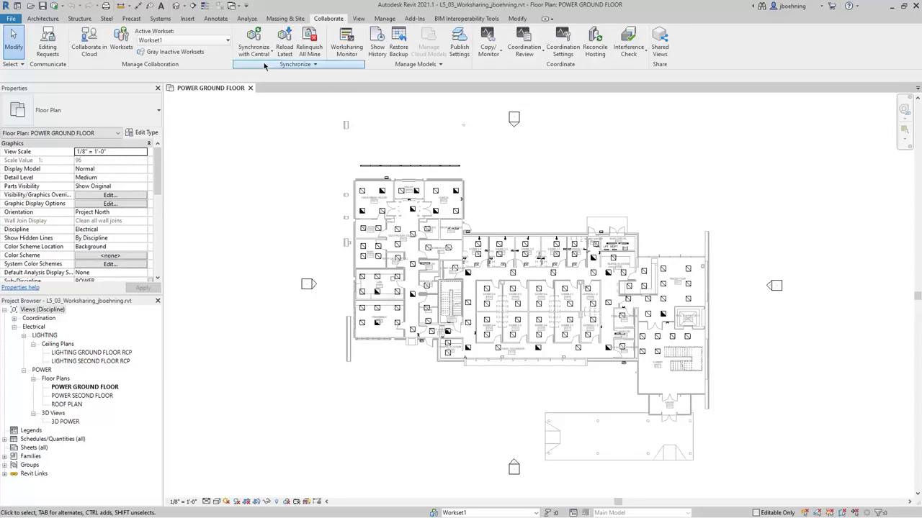
Reload Latest to pull the central model's changes into the local copy
left_click(299, 50)
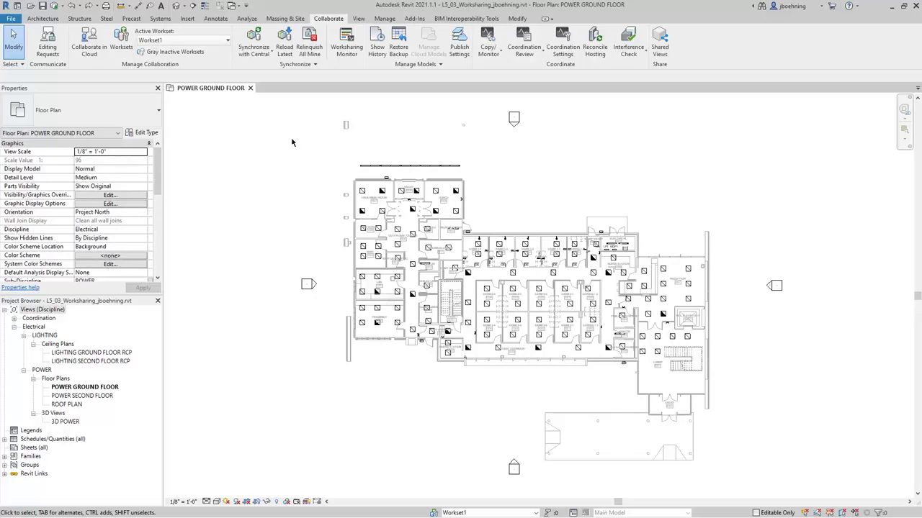
Set the plan's Worksharing Display mode to Worksets so elements are coloured by workset
left_click(287, 502)
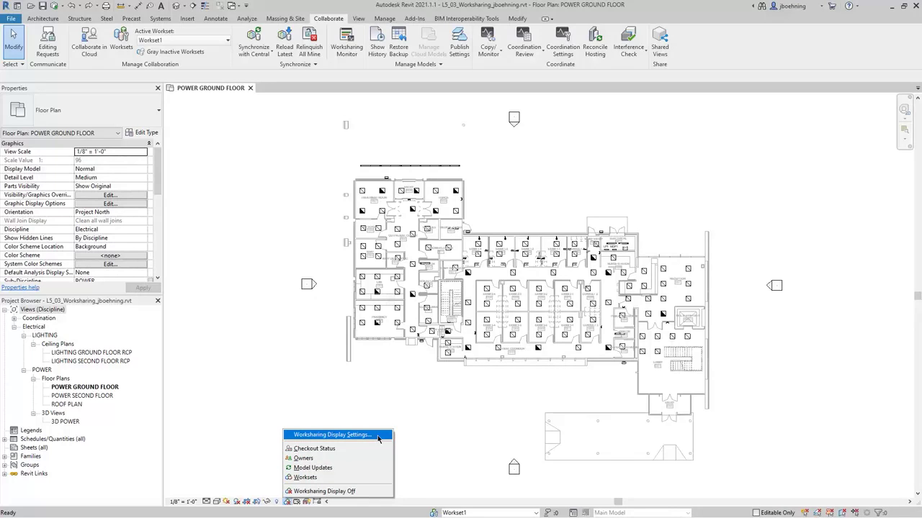
left_click(355, 478)
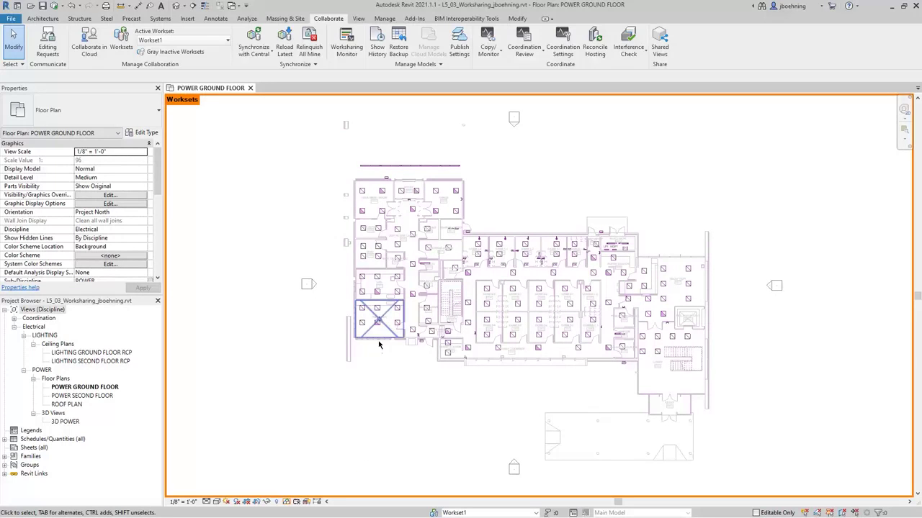
scroll(375, 338, "up", 5)
scroll(374, 338, "up", 2)
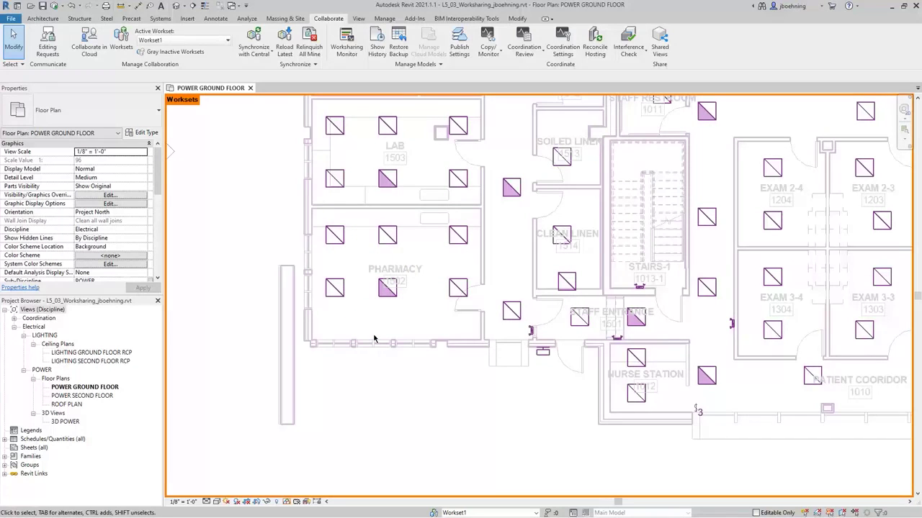
left_click(288, 502)
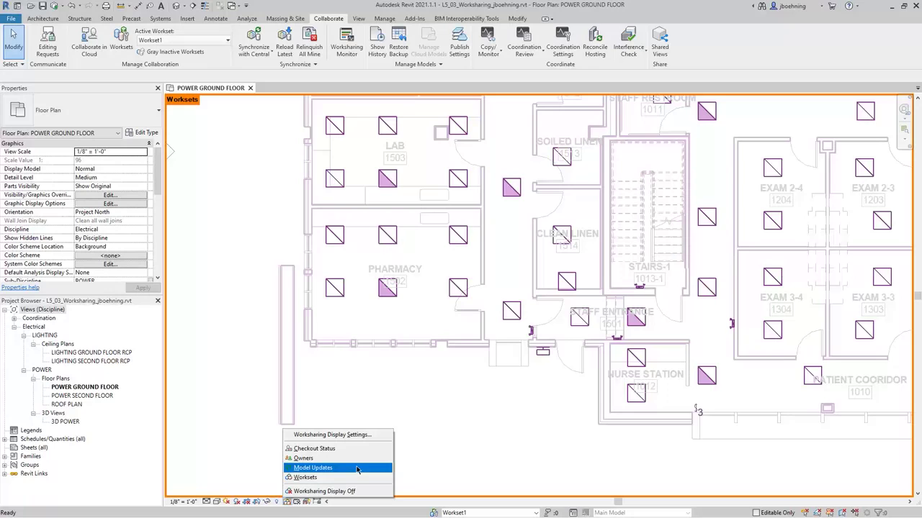
Create a new workset named 'Lighting' and make it the active workset
left_click(125, 50)
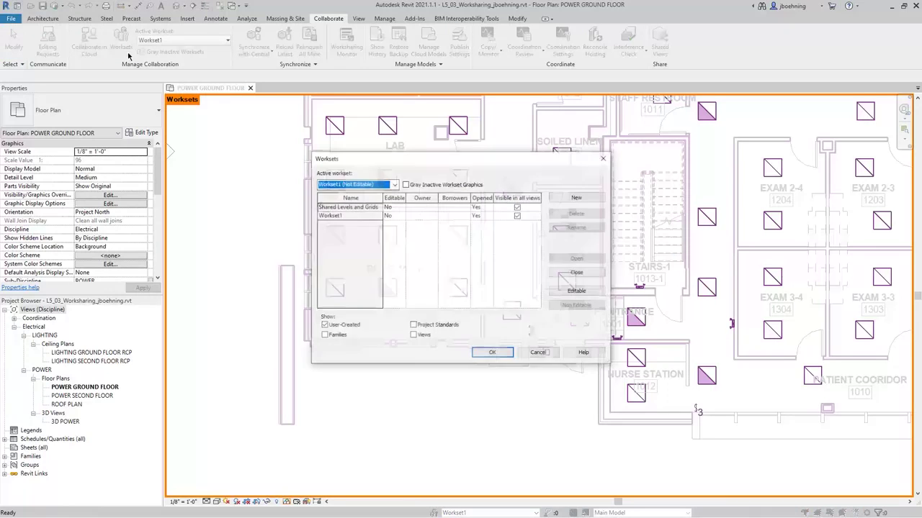
left_click(576, 198)
type("Light")
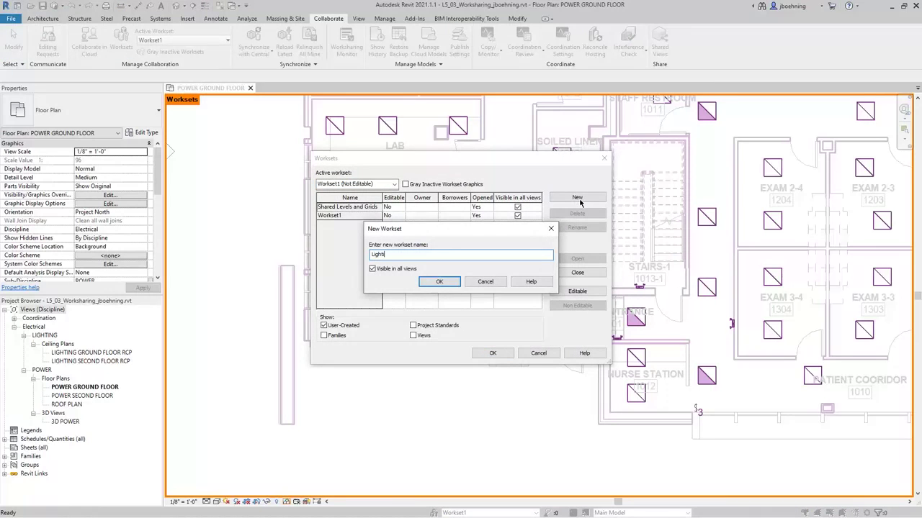
type("ing")
left_click(445, 282)
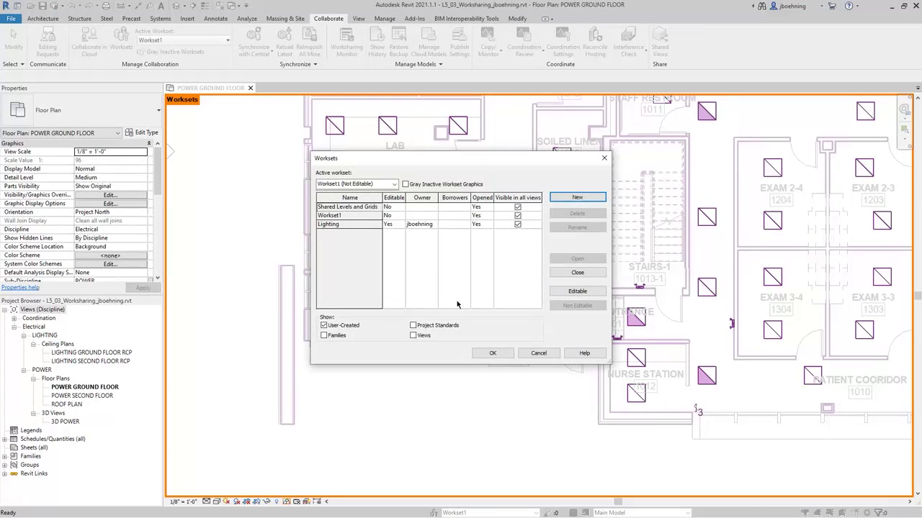
left_click(490, 354)
left_click(490, 268)
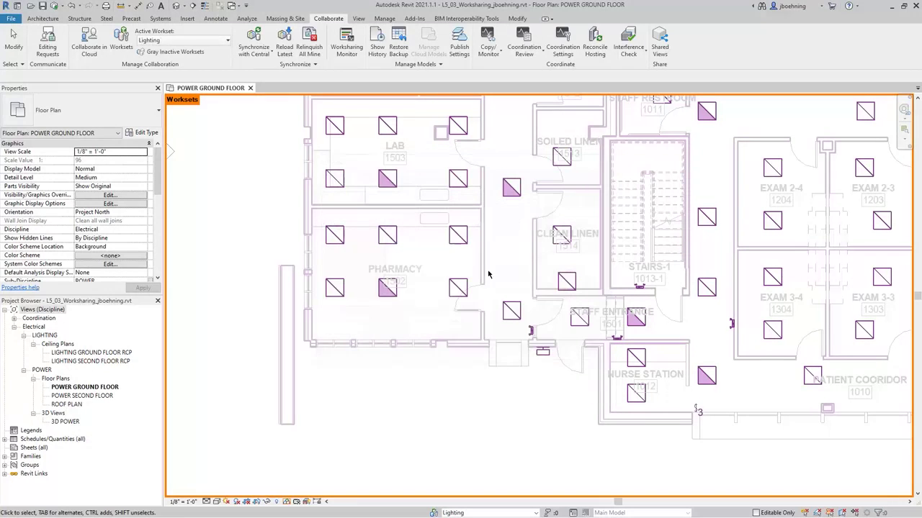
Move all 2x2 3Lamp troffers visible in the view onto the Lighting workset
left_click(344, 292)
right_click(265, 255)
mouse_move(342, 360)
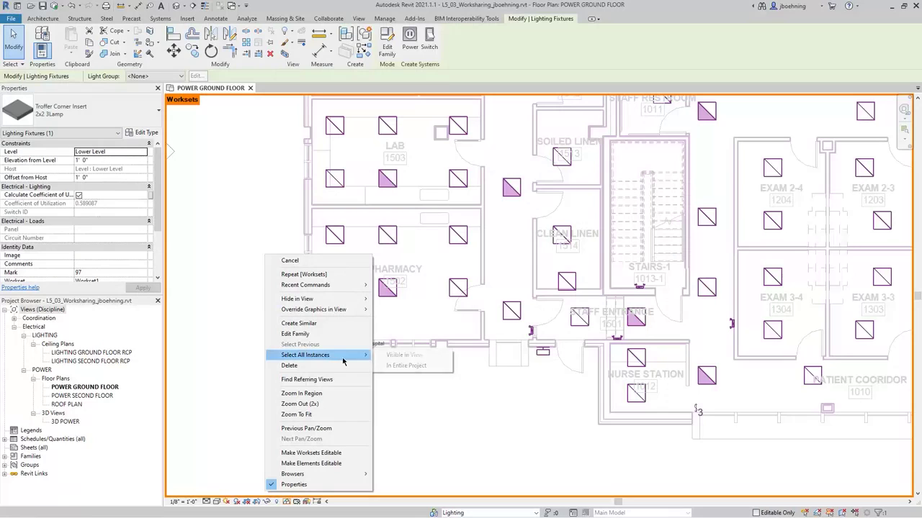
left_click(404, 355)
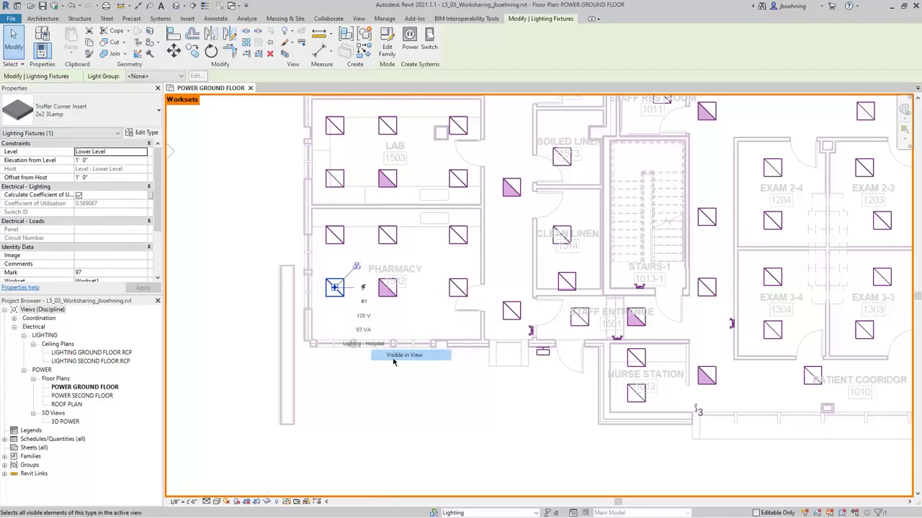
scroll(113, 227, "down", 2)
left_click(112, 238)
left_click(143, 238)
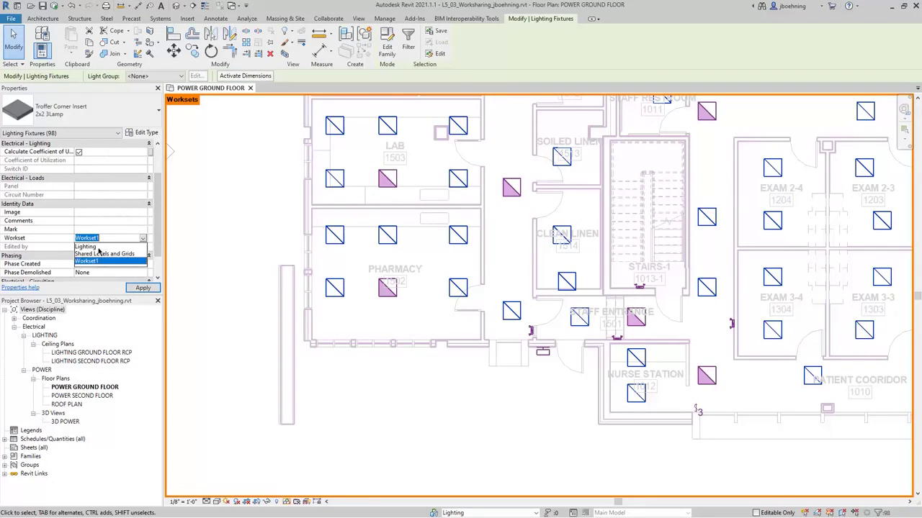
left_click(86, 246)
left_click(198, 246)
Move all emergency troffers visible in the view onto the Lighting workset
left_click(387, 288)
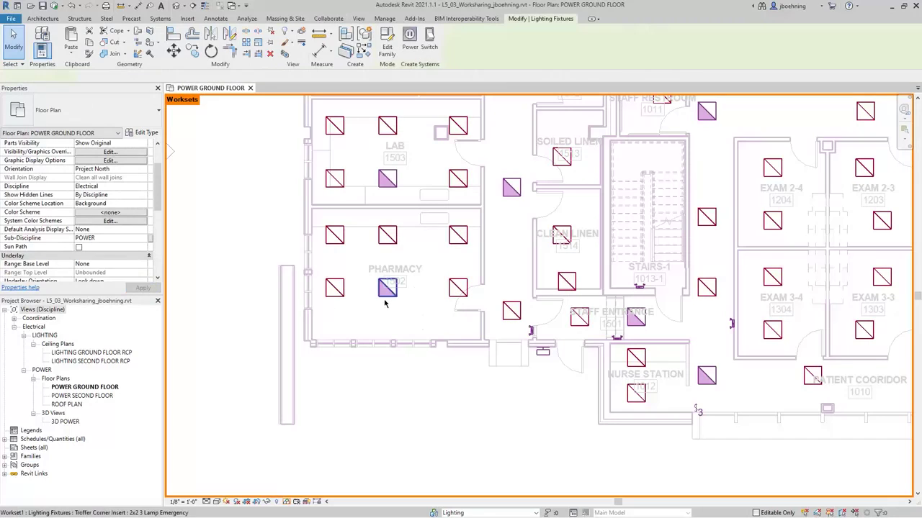
right_click(387, 289)
mouse_move(302, 326)
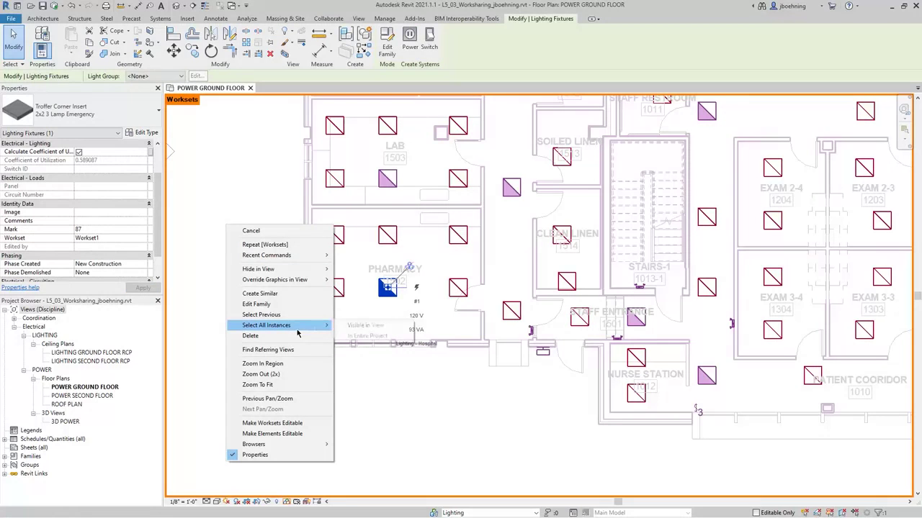
left_click(366, 325)
left_click(112, 237)
left_click(143, 238)
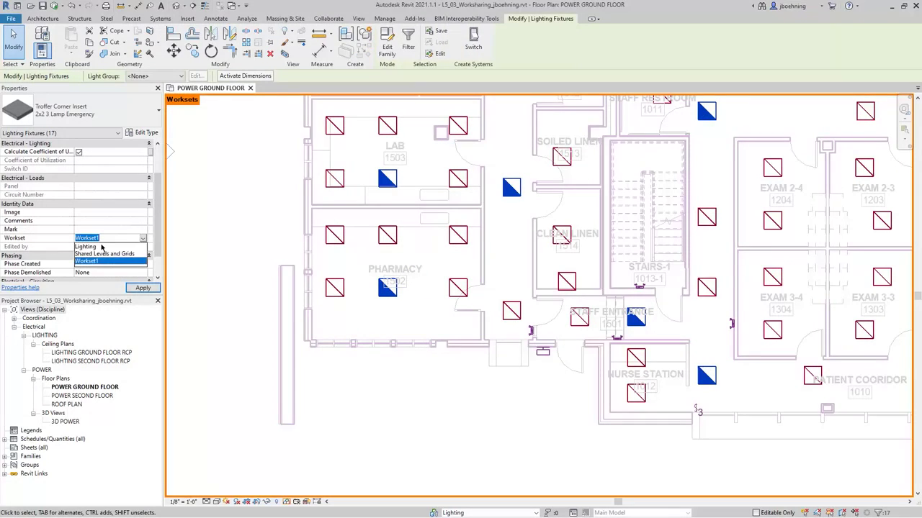
left_click(101, 247)
left_click(224, 258)
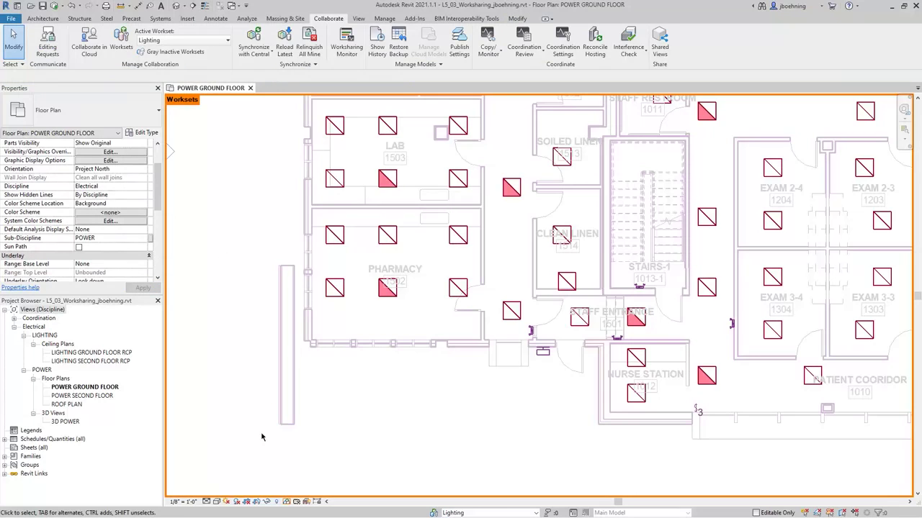
In Worksharing Display Settings, set the Lighting workset colour to yellow and apply it
left_click(290, 502)
left_click(310, 435)
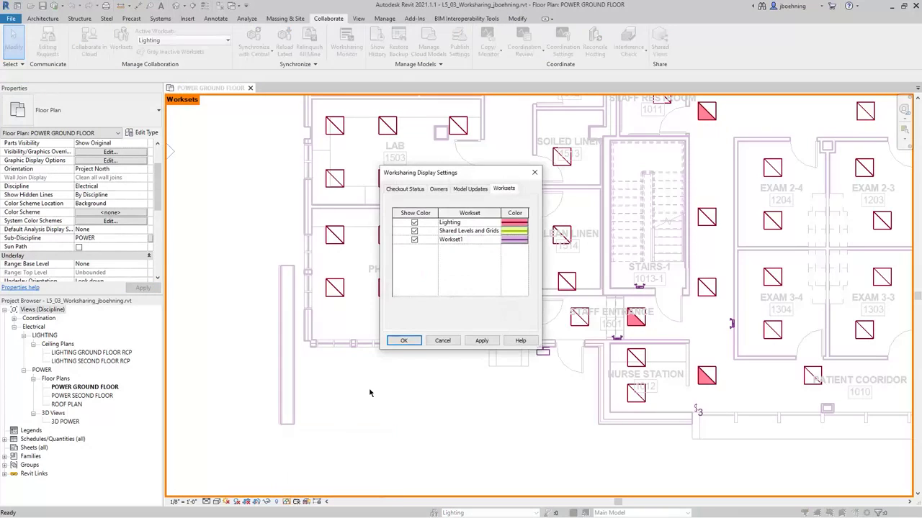
left_click(514, 221)
left_click(386, 269)
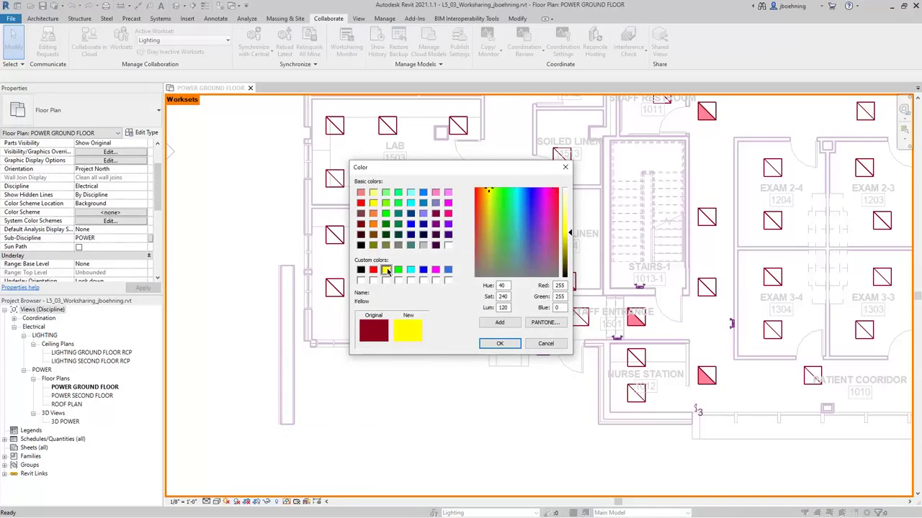
left_click(490, 345)
left_click(405, 345)
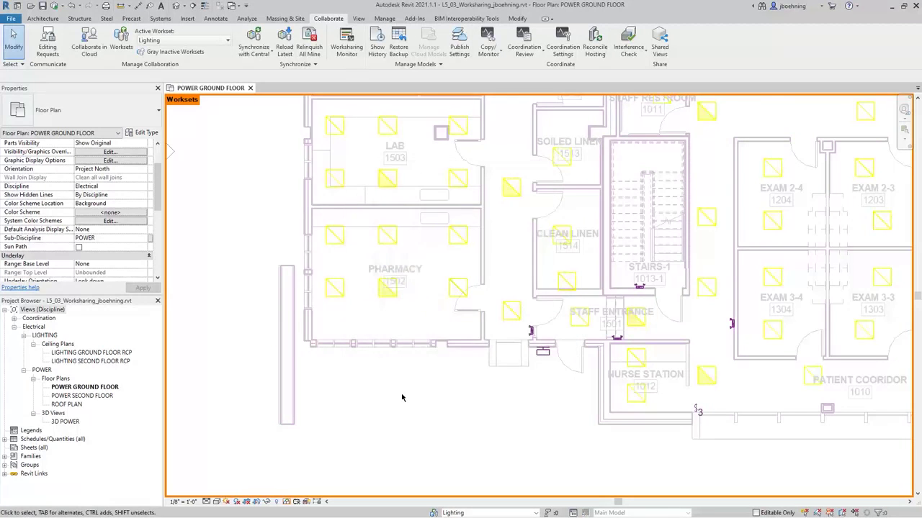
scroll(402, 397, "down", 4)
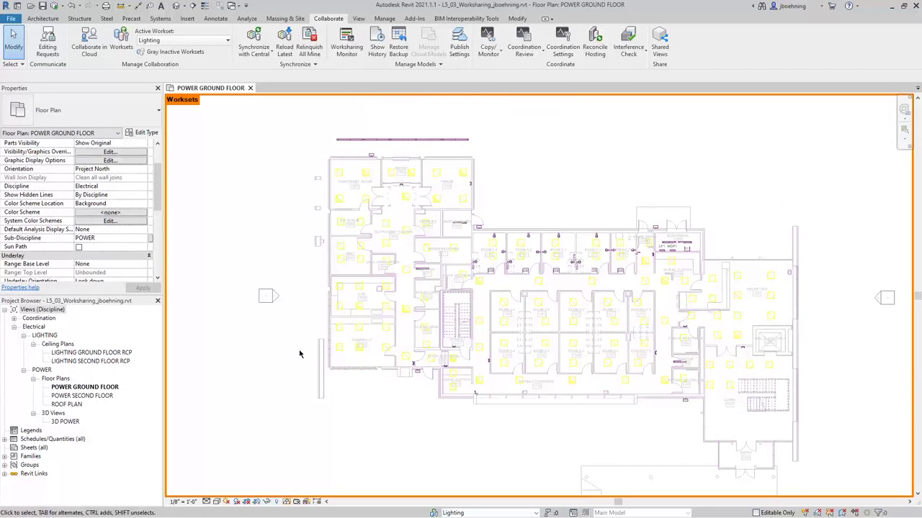
scroll(301, 353, "up", 5)
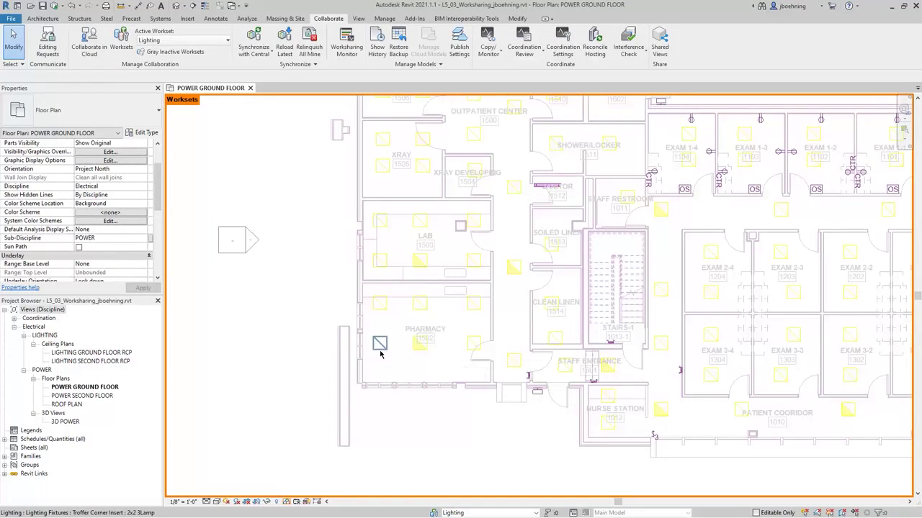
mouse_move(380, 354)
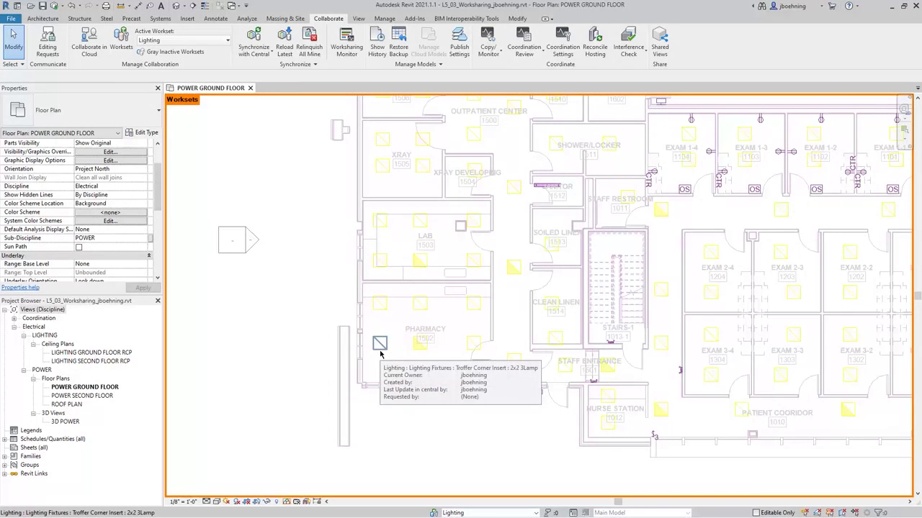